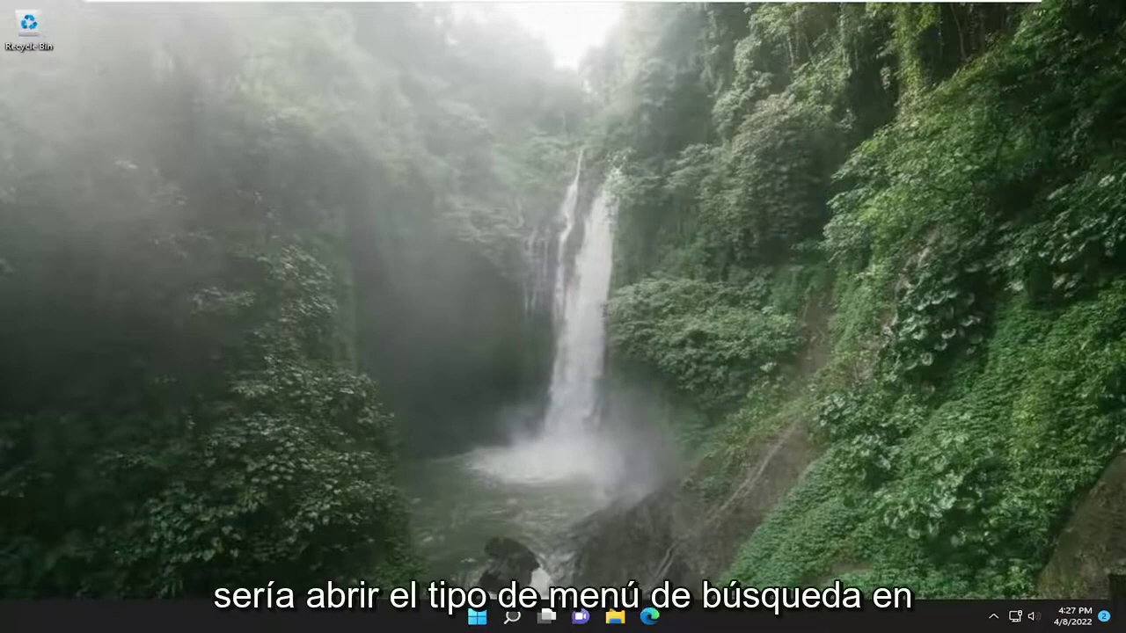
Open the Services app from a Windows search for 'services'
left_click(512, 616)
type("services")
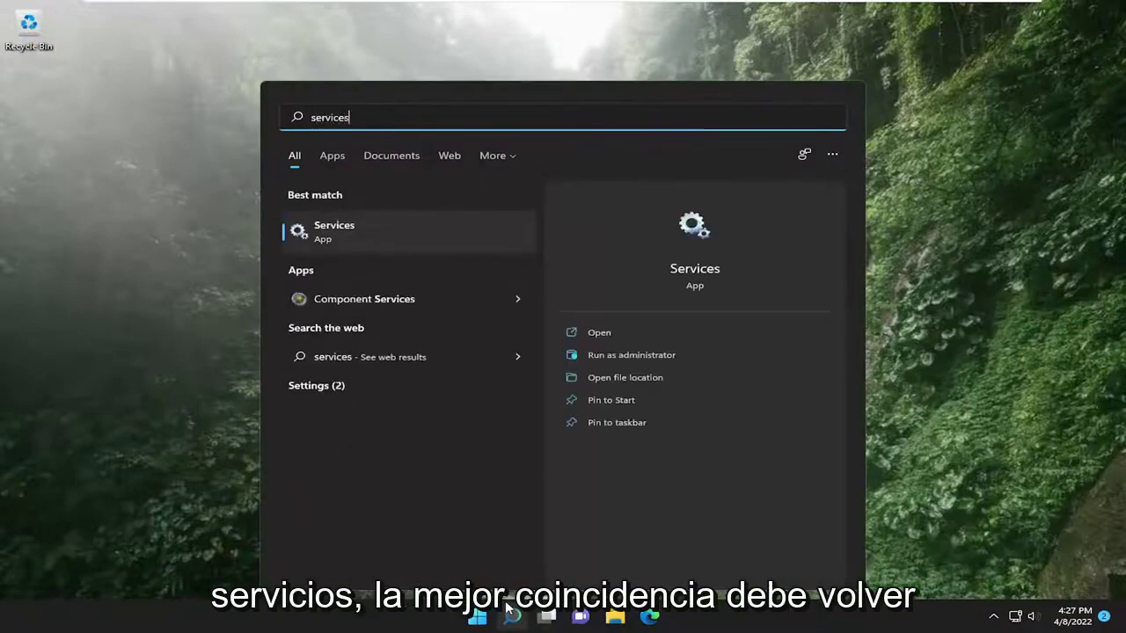
left_click(355, 231)
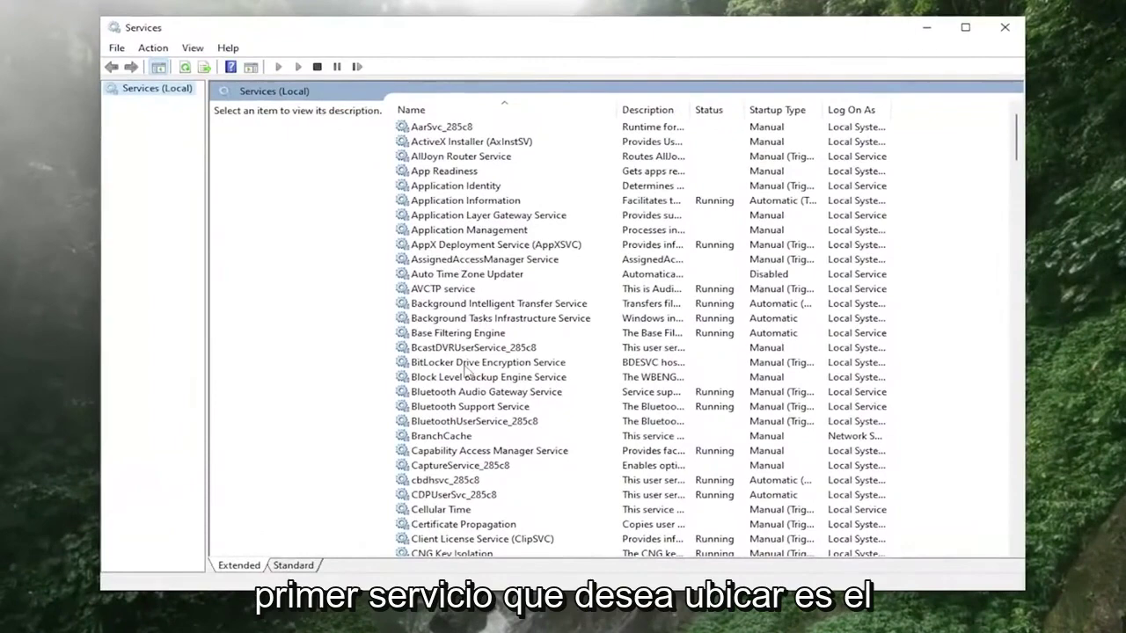
Confirm the DNS Client and DHCP Client services both show Status: Running
scroll(466, 371, "down", 3)
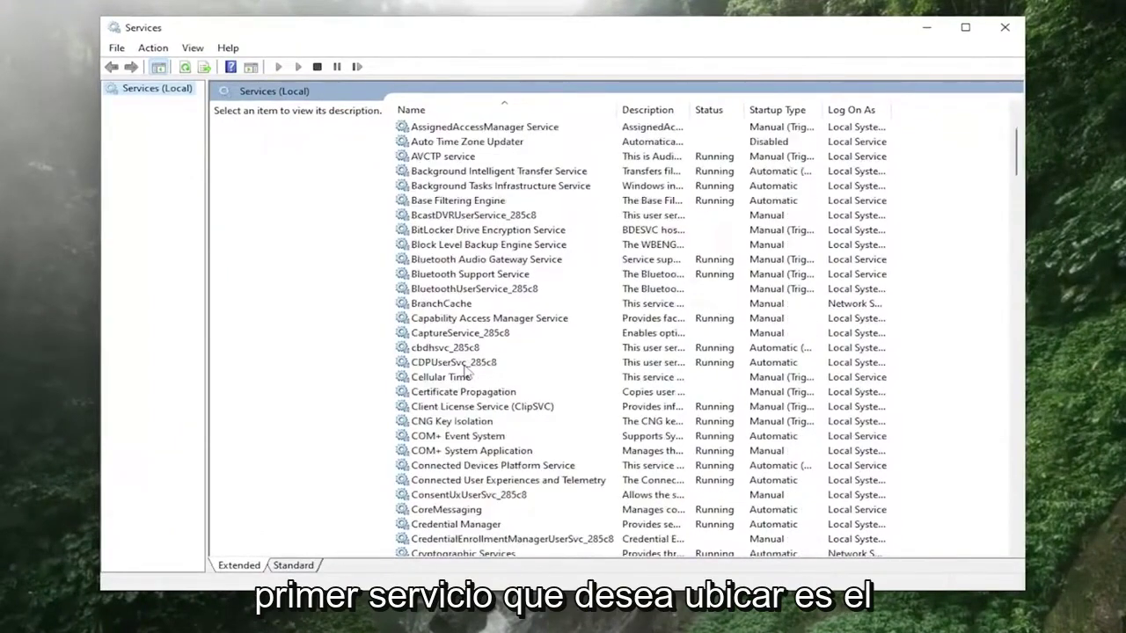
scroll(466, 371, "down", 4)
scroll(457, 475, "down", 2)
scroll(448, 475, "down", 2)
scroll(444, 508, "down", 2)
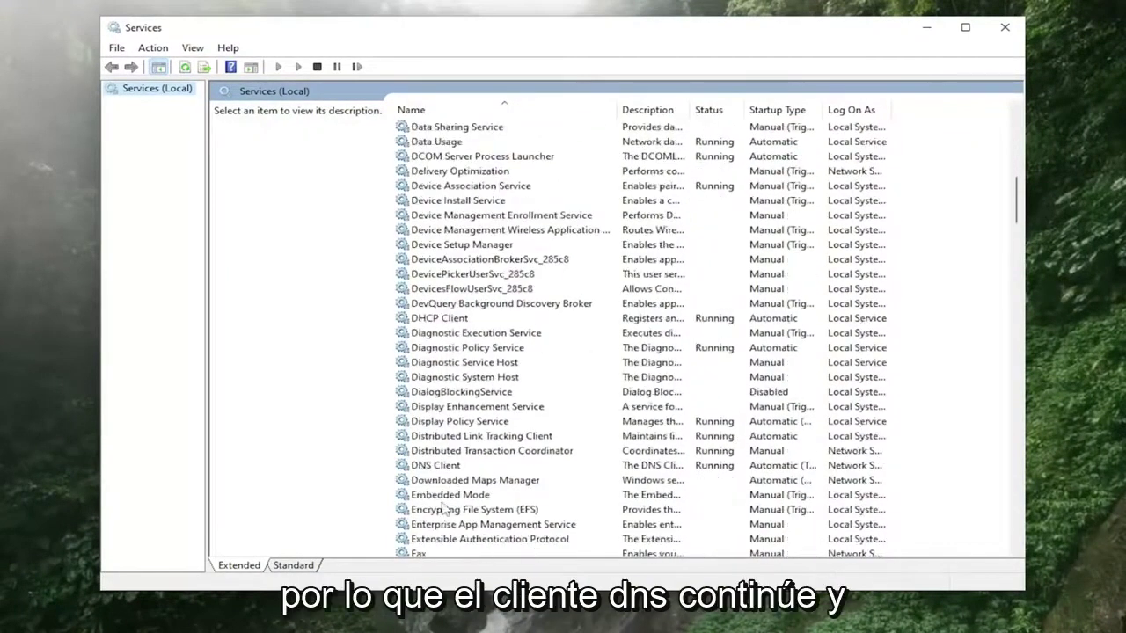
left_click(434, 466)
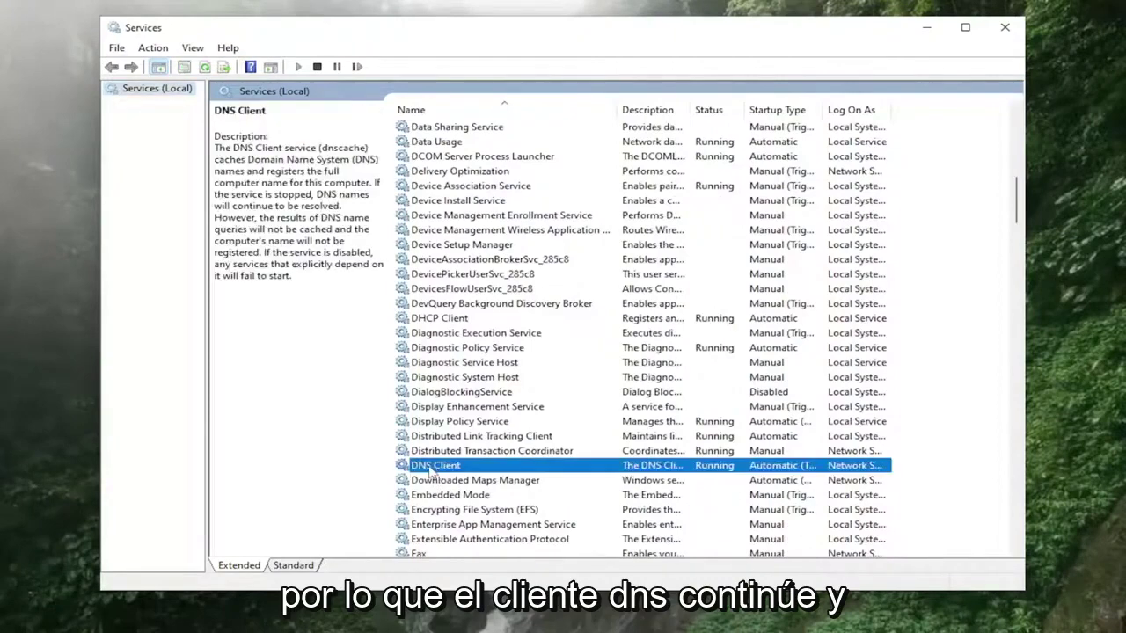
double_click(433, 466)
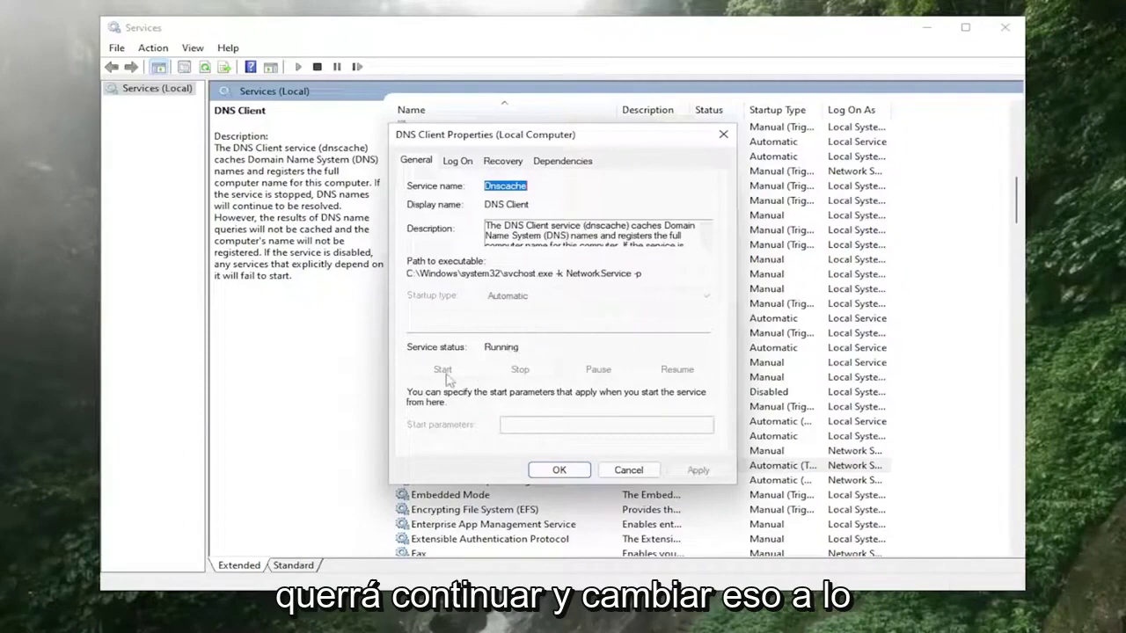
left_click(550, 466)
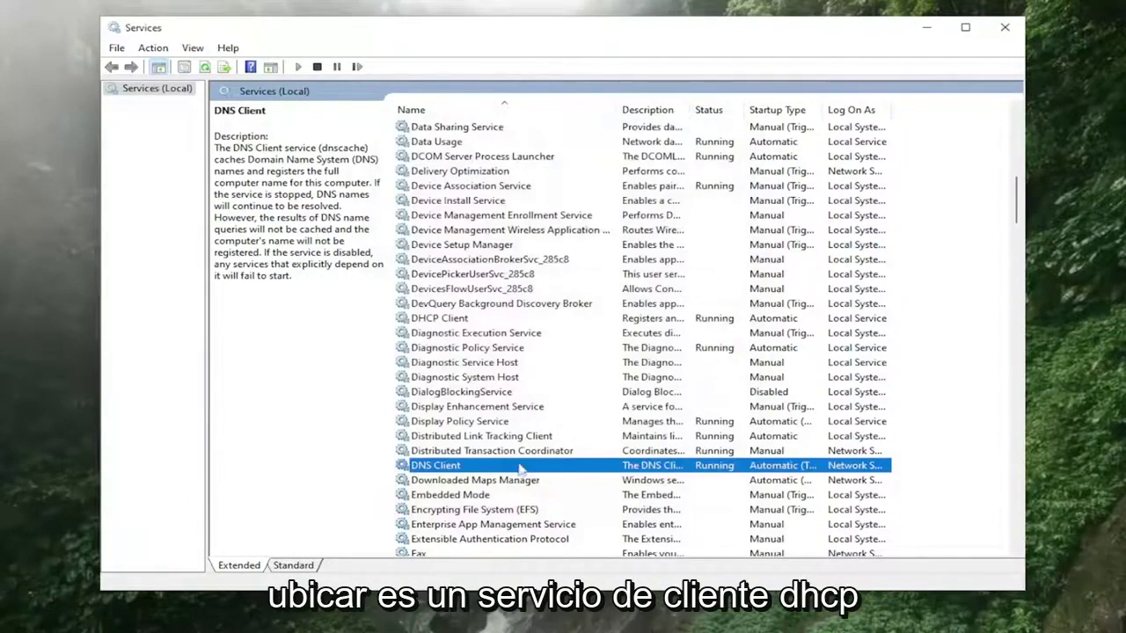
left_click(426, 320)
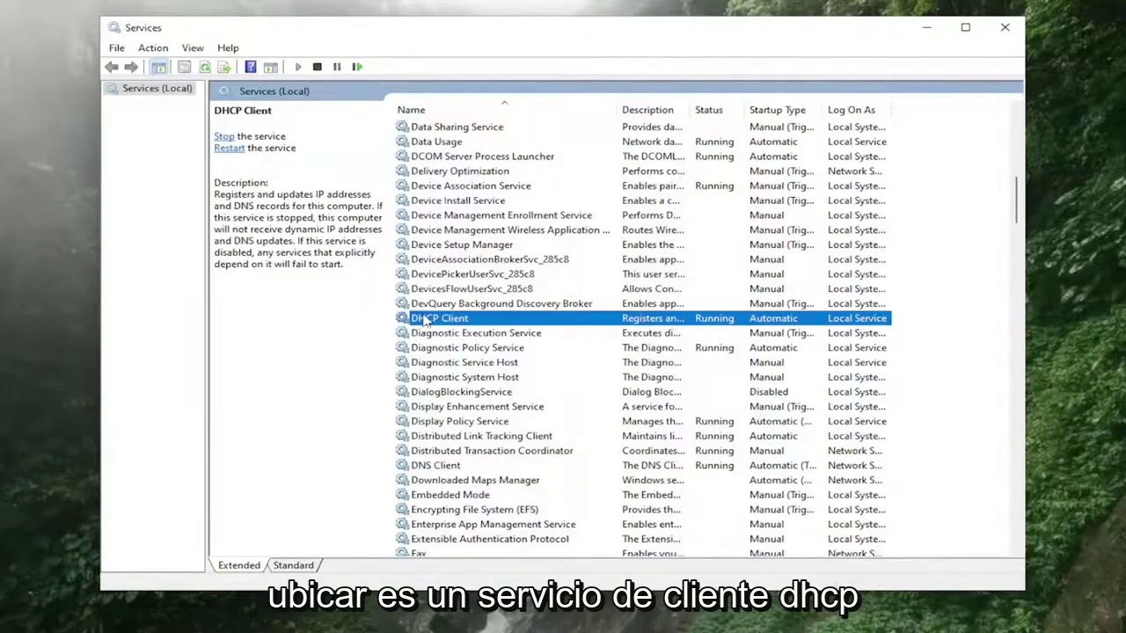
double_click(426, 320)
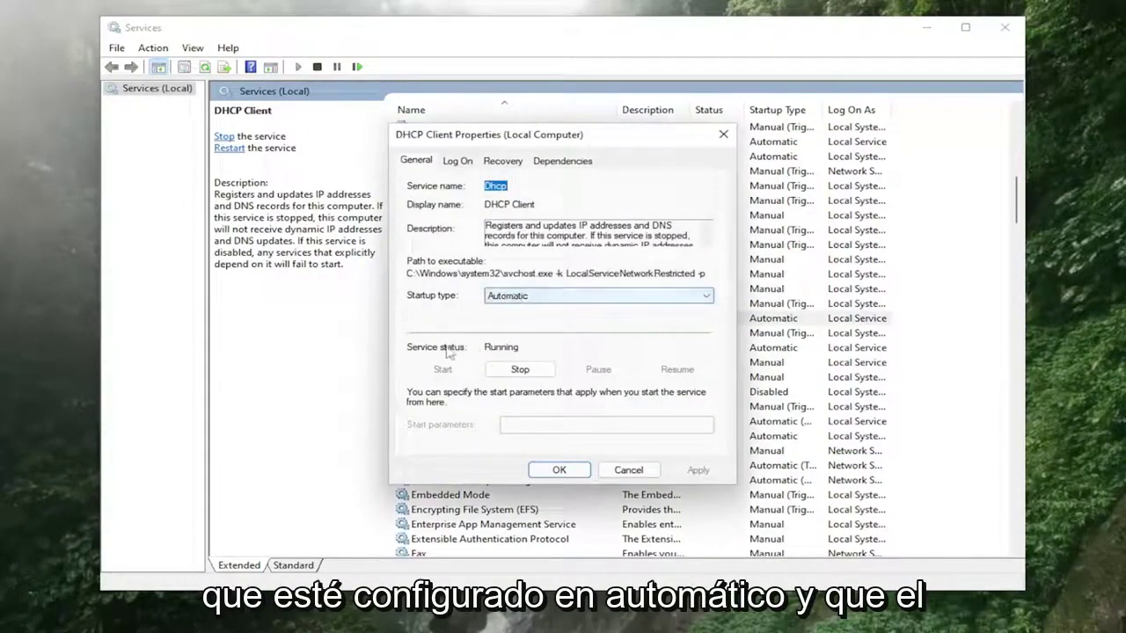
left_click(561, 472)
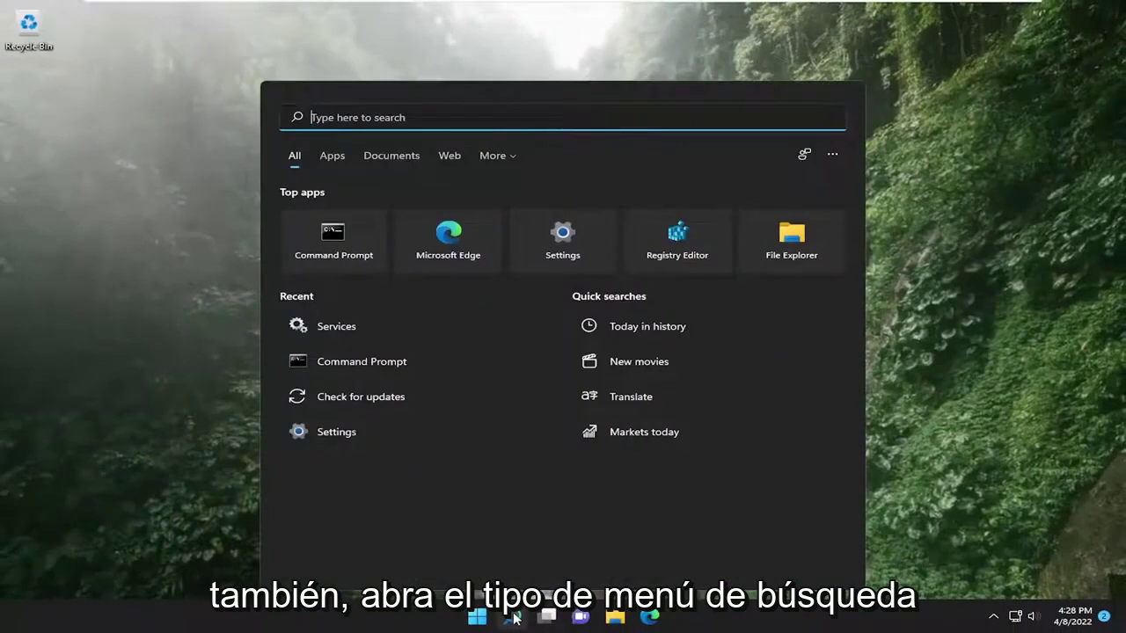
Launch Command Prompt as administrator from a search for 'cmd'
type("cmd")
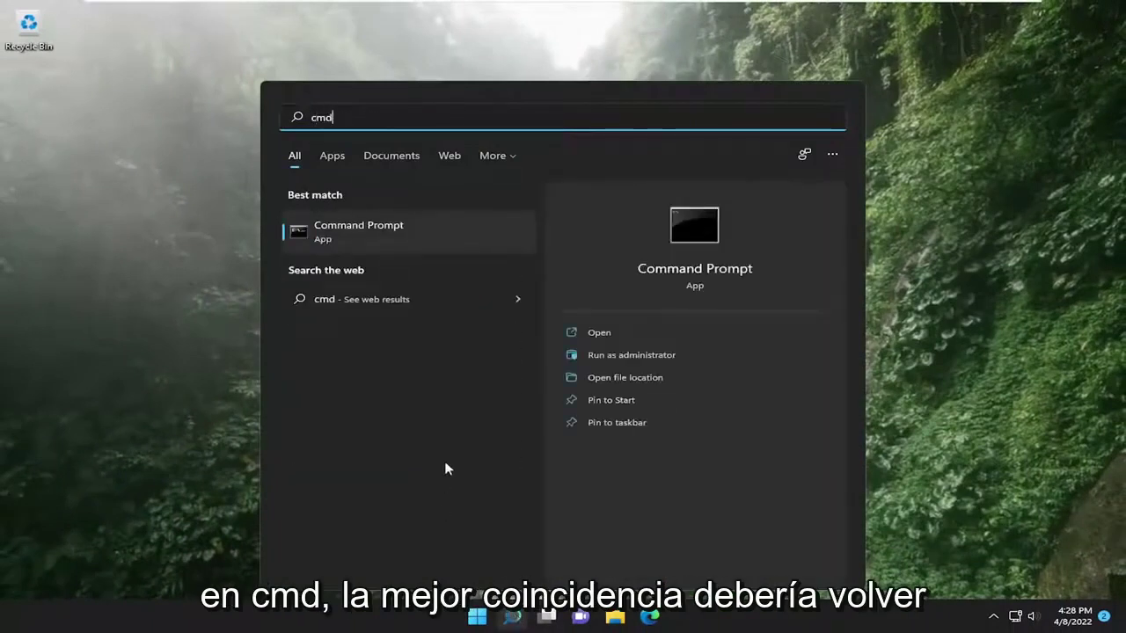
right_click(367, 235)
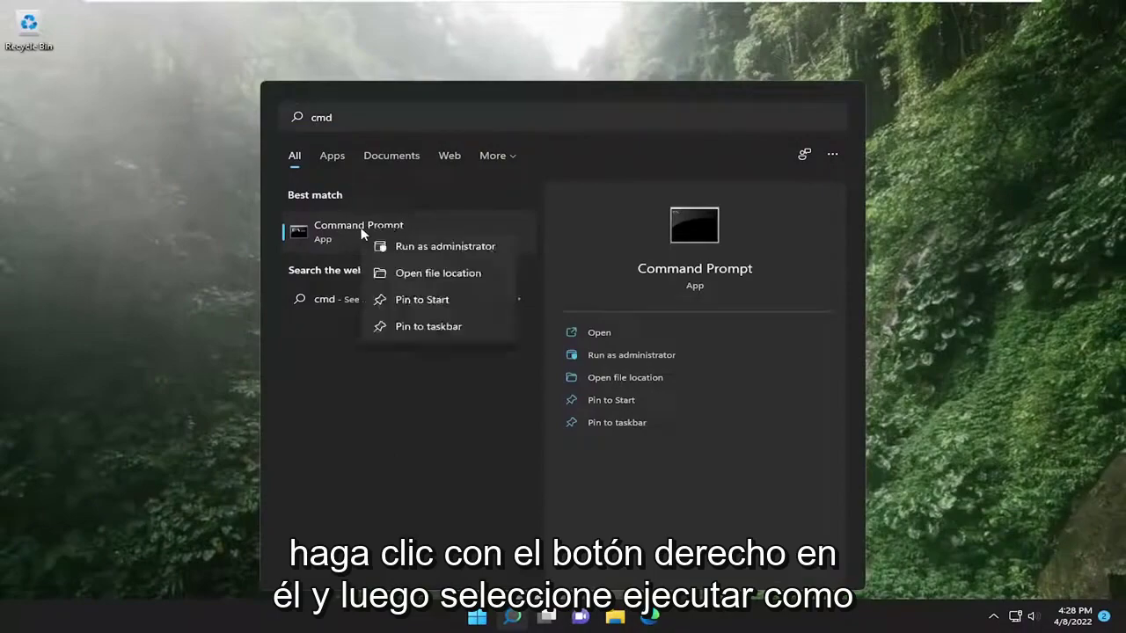
left_click(421, 247)
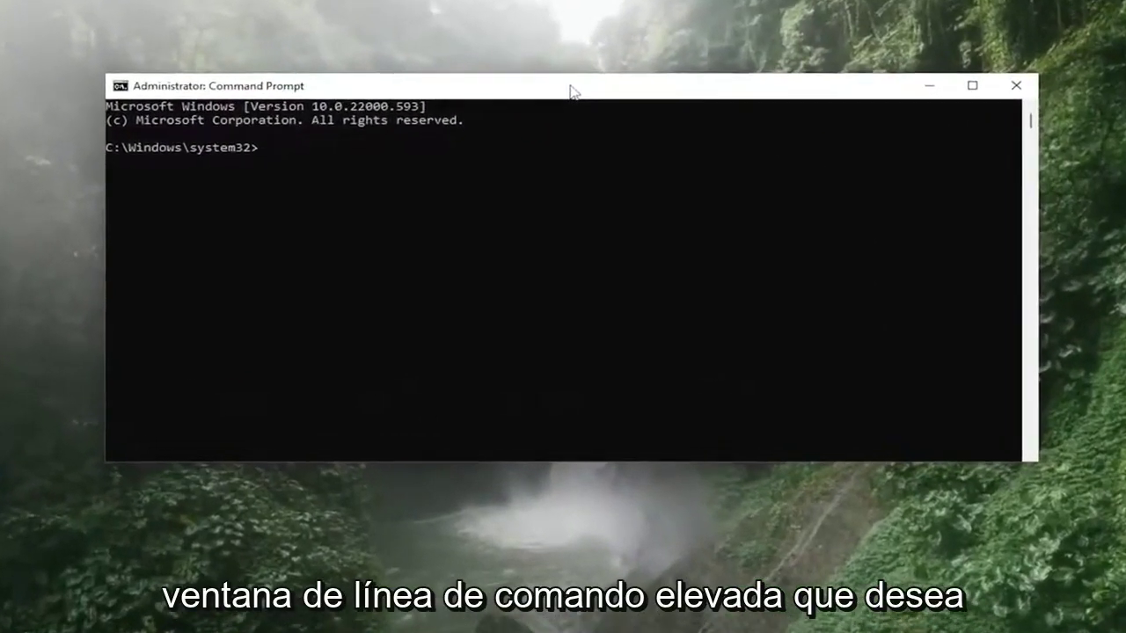
Run 'ipconfig /flushdns' and then 'netsh winsock reset'
type("i")
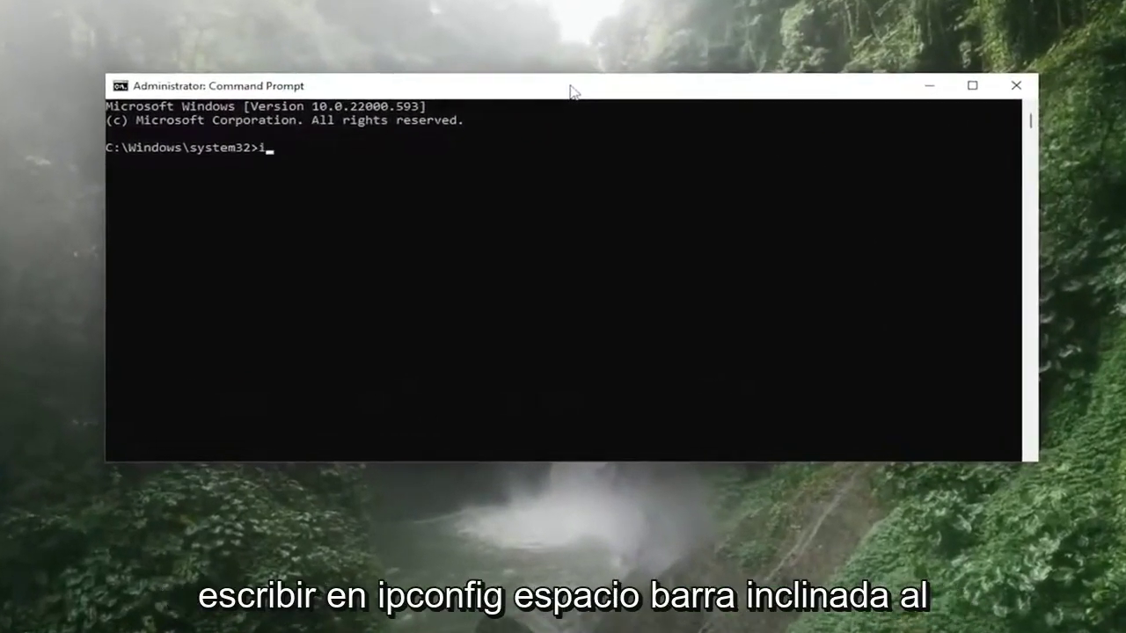
type("pconfig /")
type("flushdns")
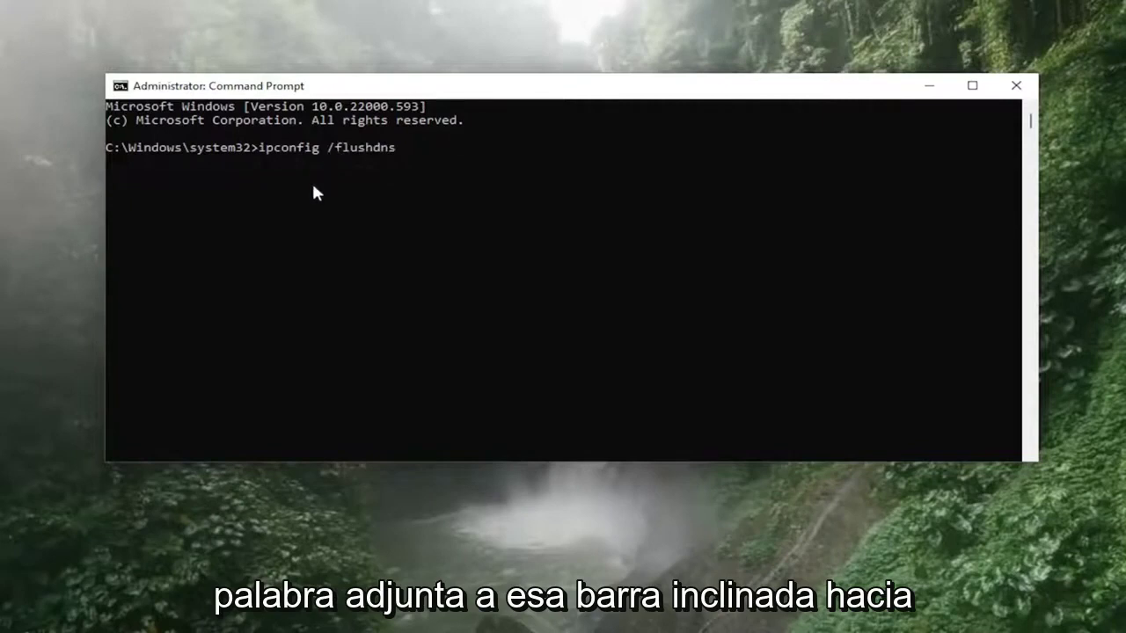
key("Return")
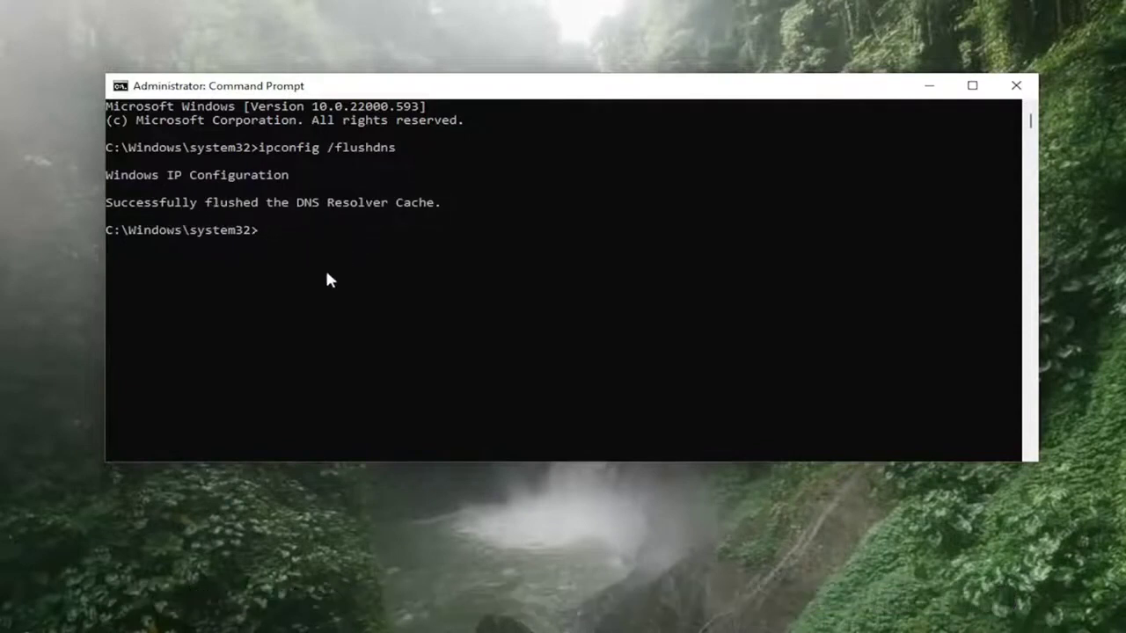
type("netsh")
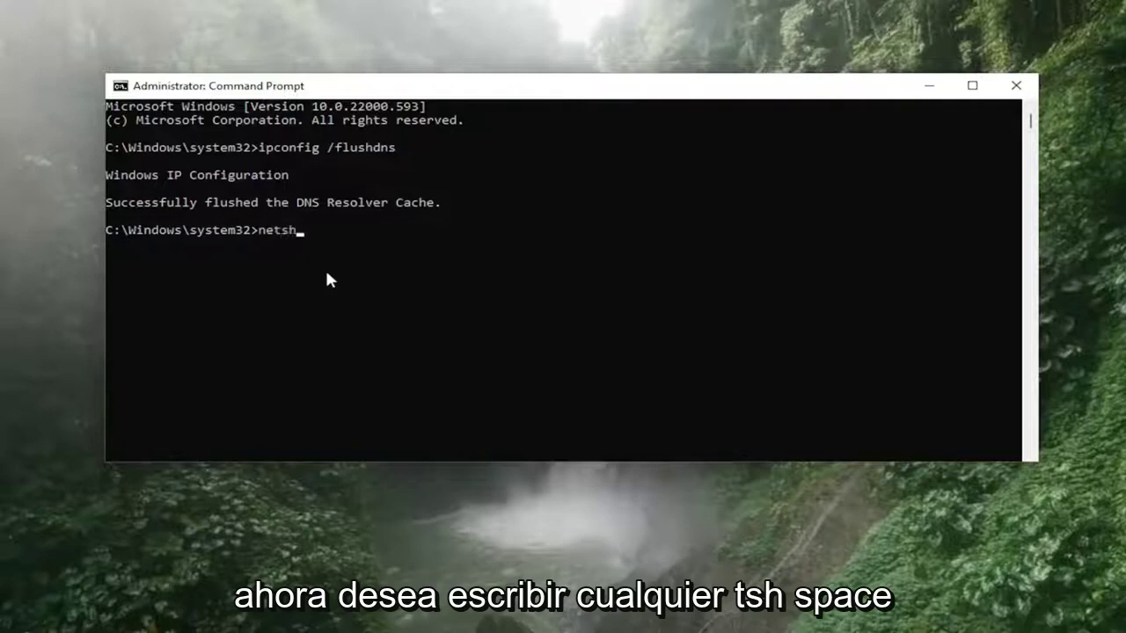
type(" win")
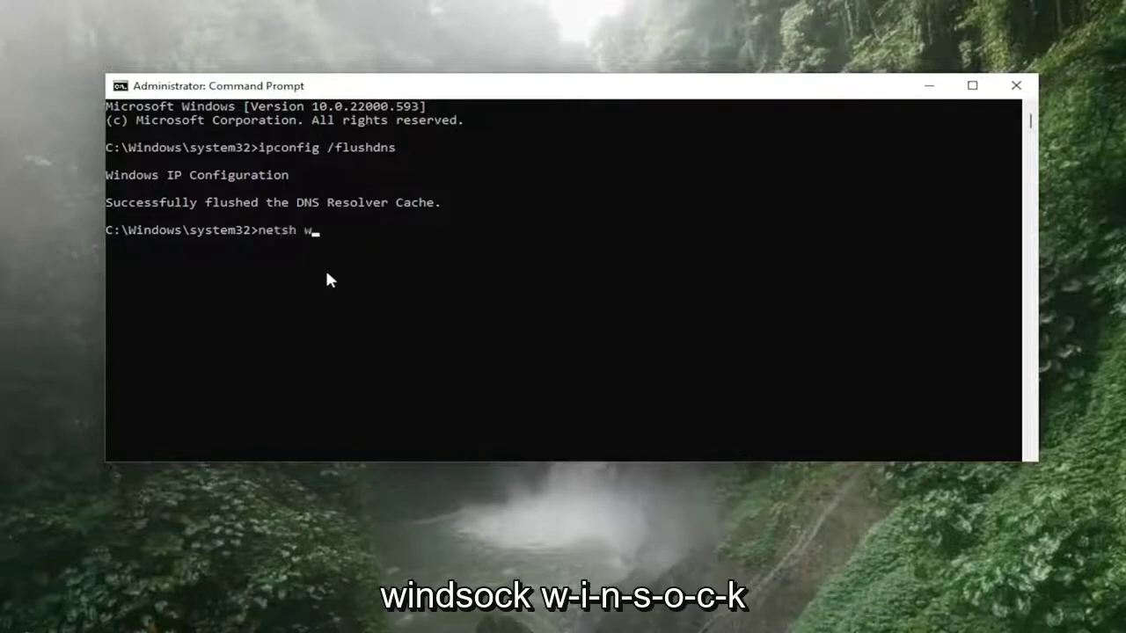
type("sock")
type(" reset")
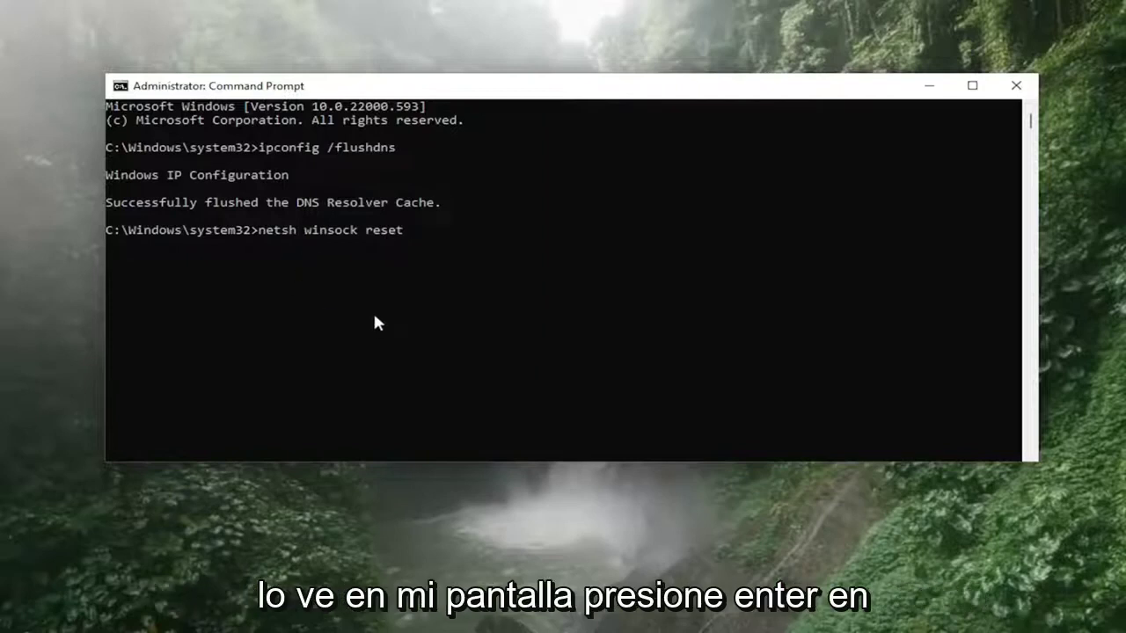
key("Return")
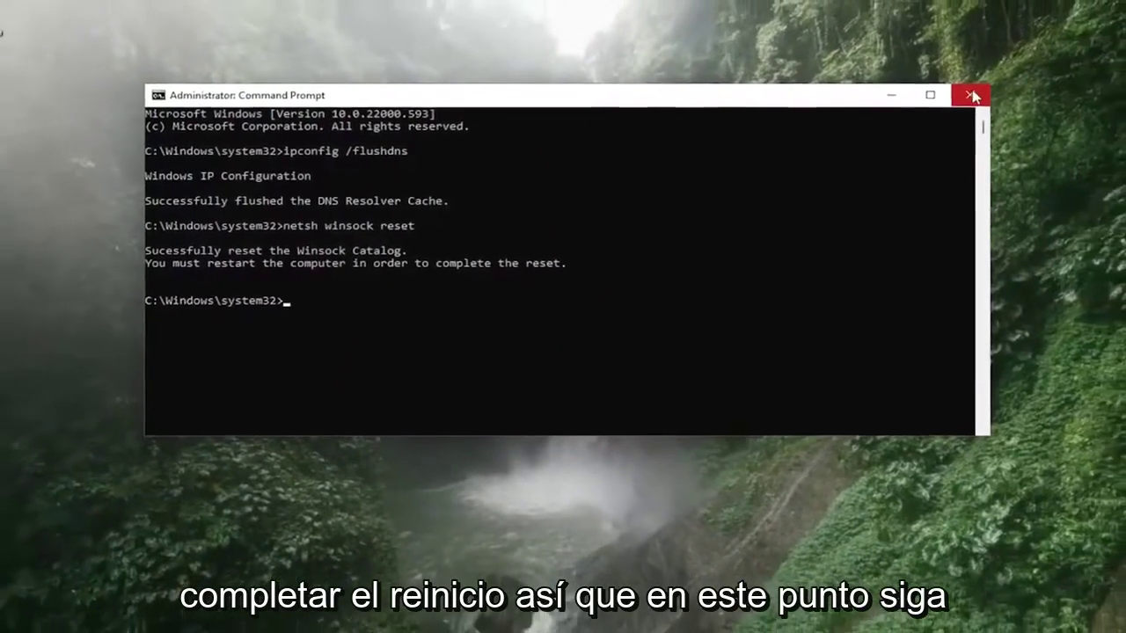
Close Command Prompt and restart Windows from the Start button's right-click menu
left_click(1016, 86)
right_click(477, 616)
mouse_move(462, 561)
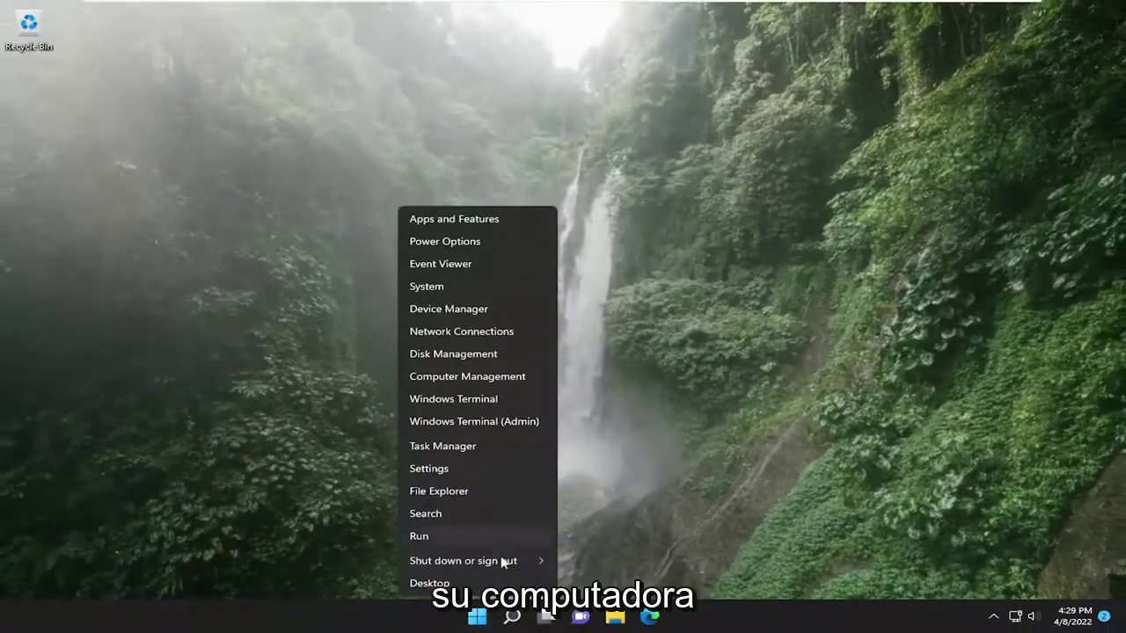
left_click(585, 584)
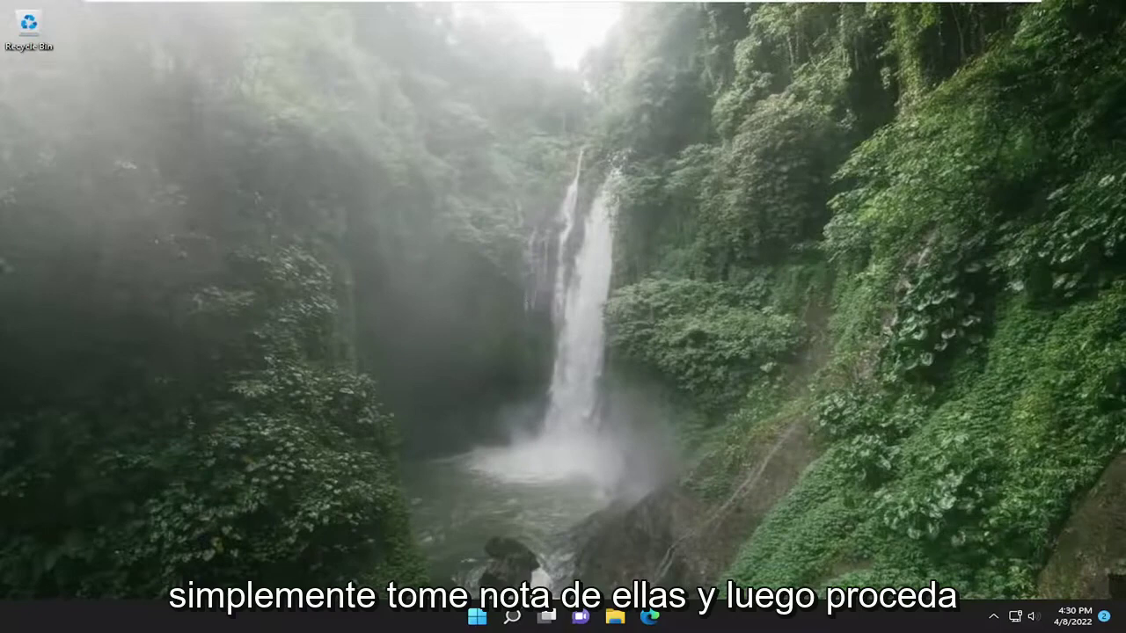
Go to Settings > Network & internet > Advanced network settings > Network reset
left_click(513, 615)
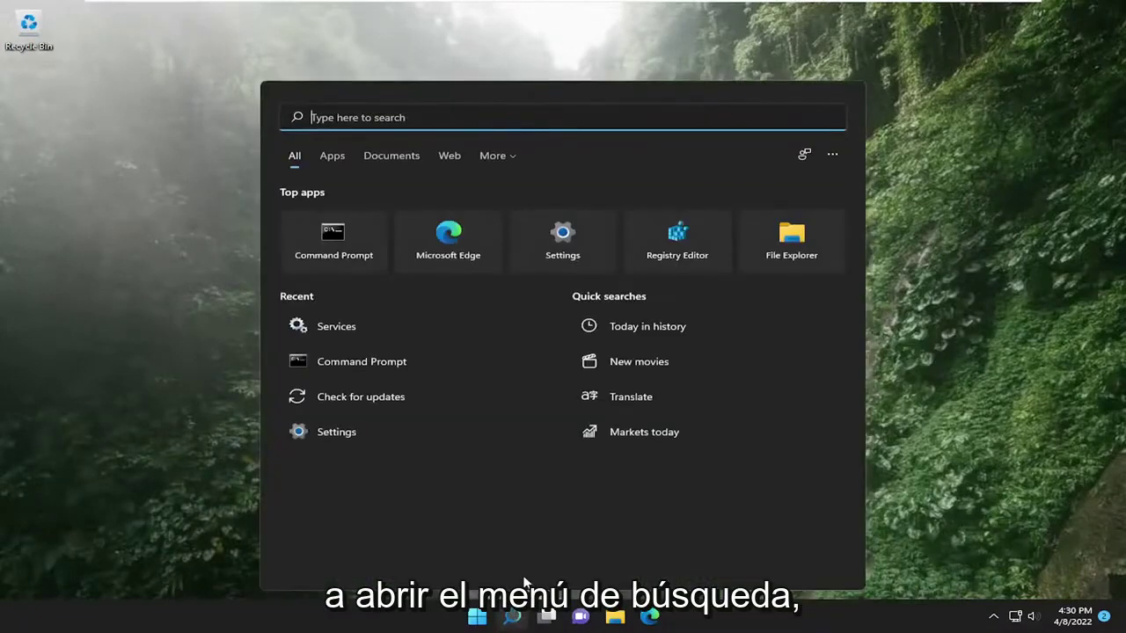
type("sett")
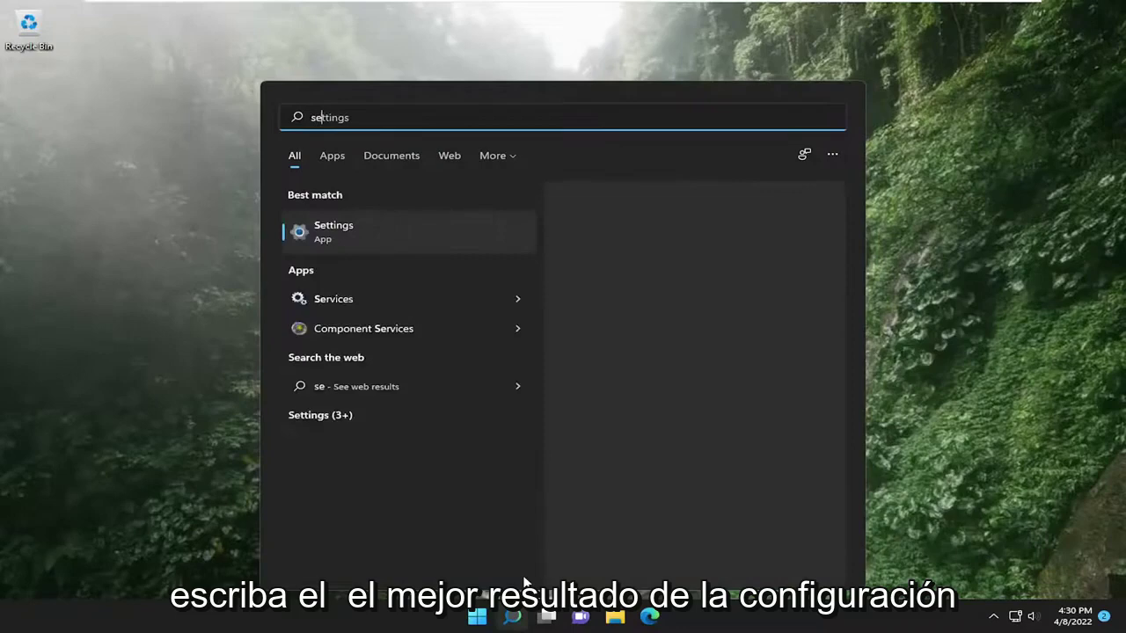
type("ings")
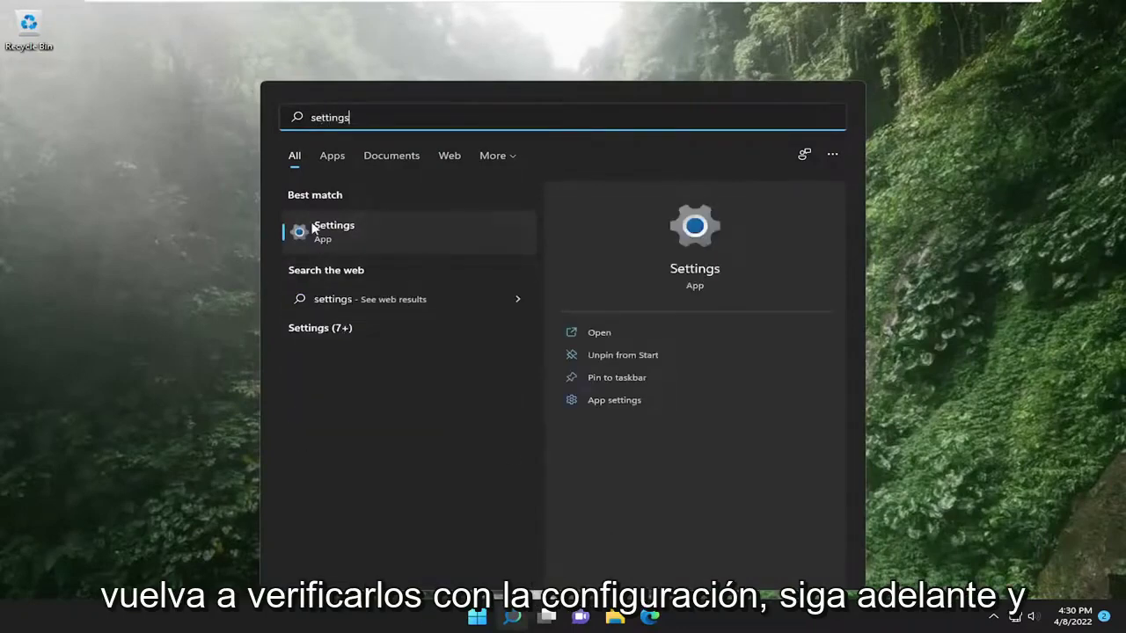
left_click(339, 232)
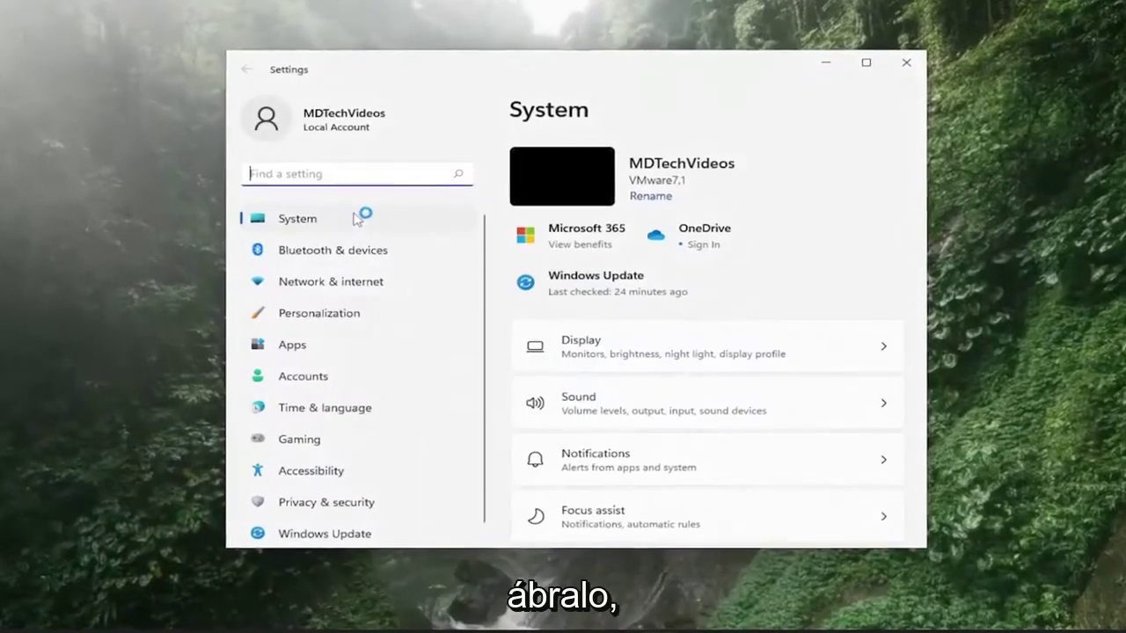
left_click(325, 281)
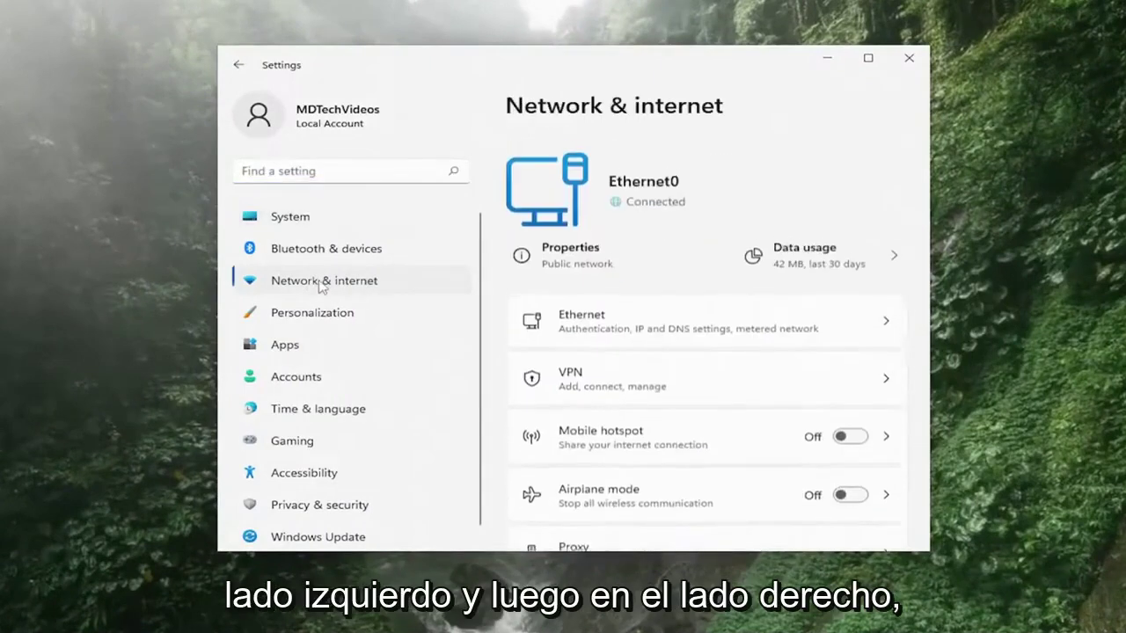
scroll(664, 317, "down", 3)
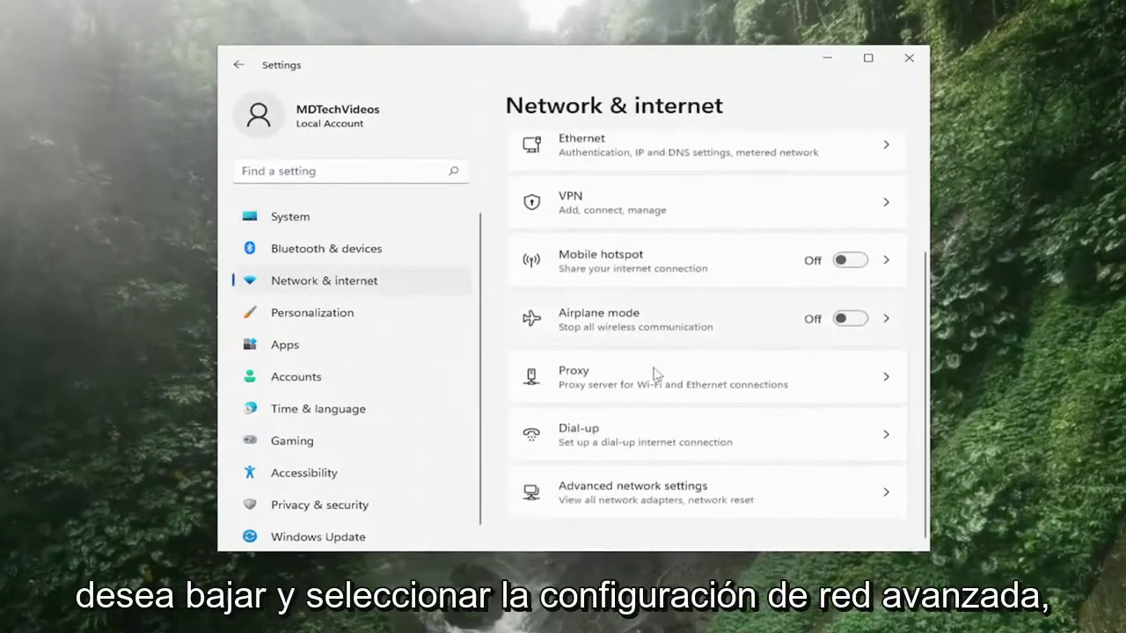
left_click(669, 497)
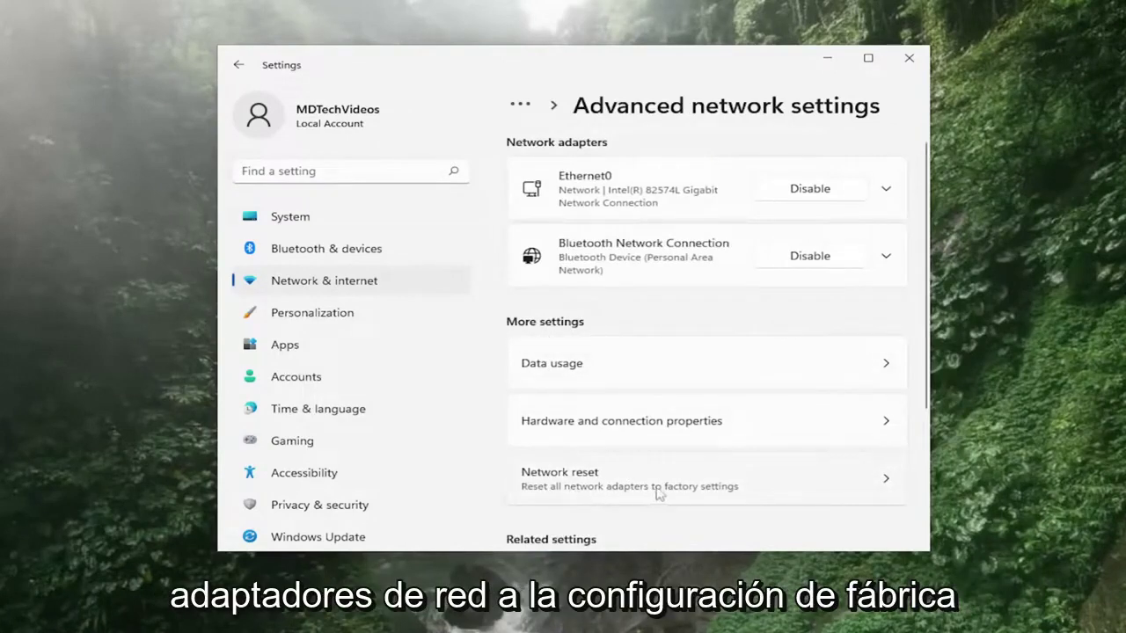
left_click(717, 487)
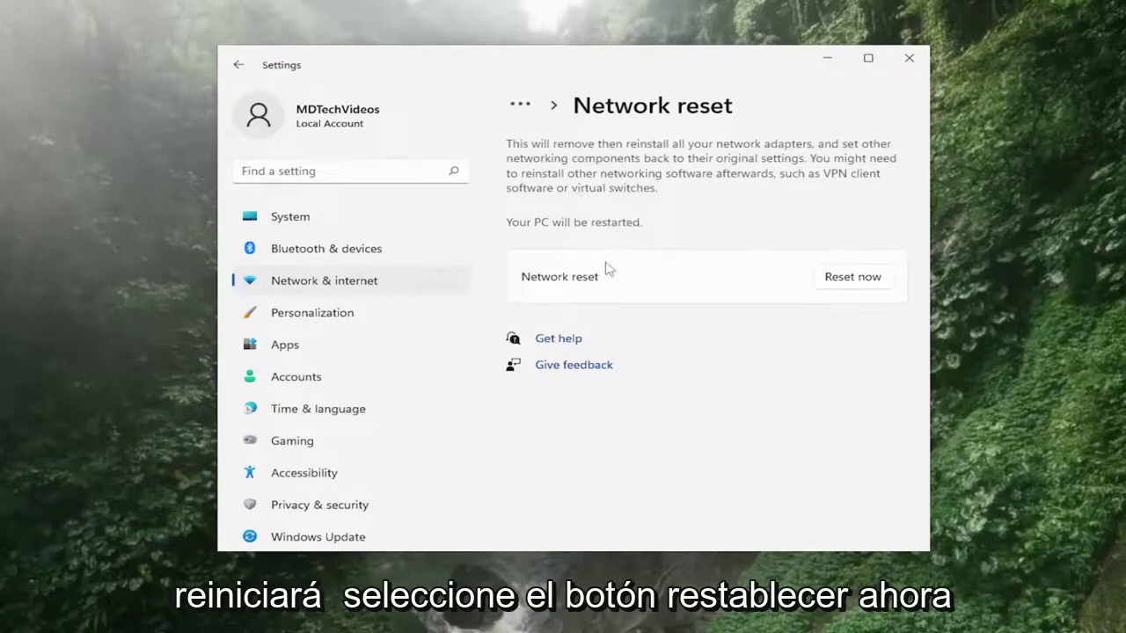
Reset all network adapters with Reset now, confirm Yes, then close Settings
left_click(858, 278)
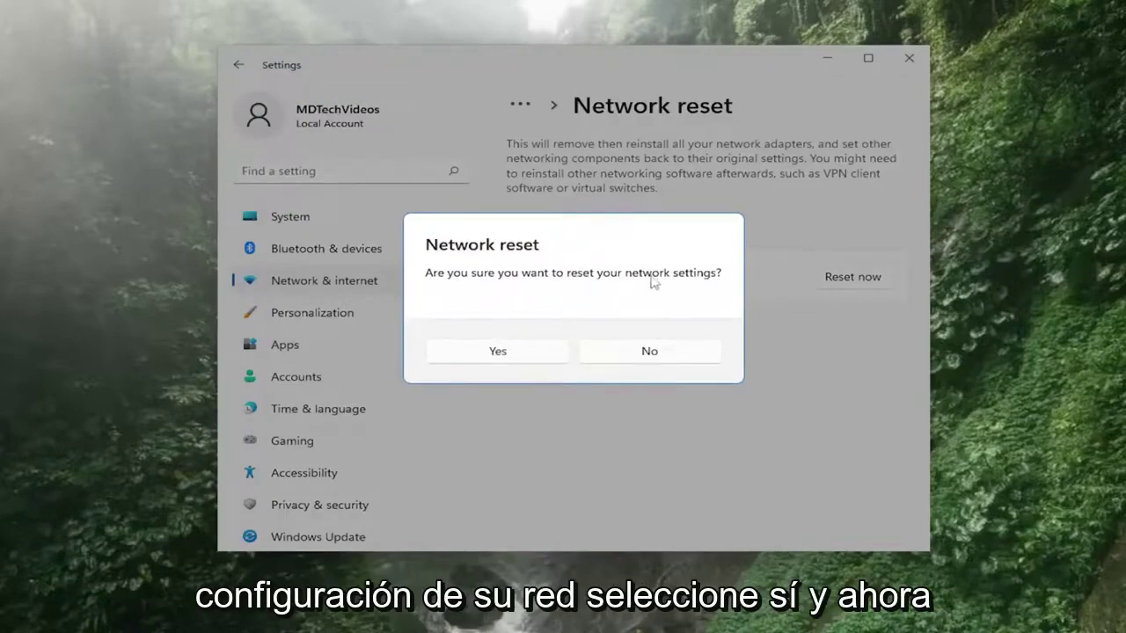
left_click(517, 351)
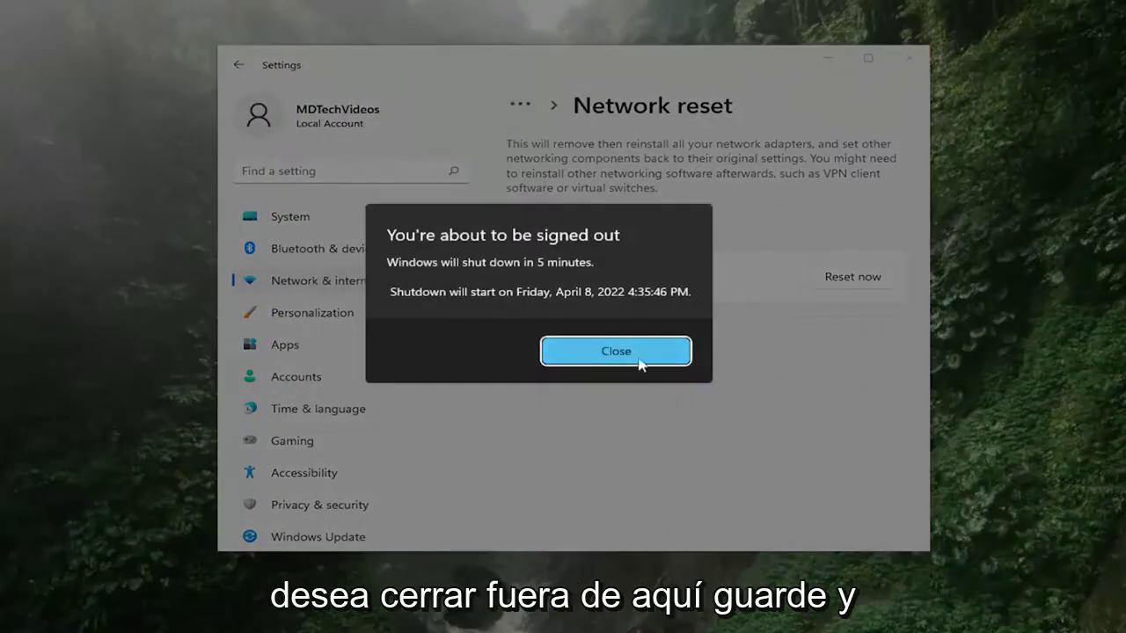
left_click(639, 359)
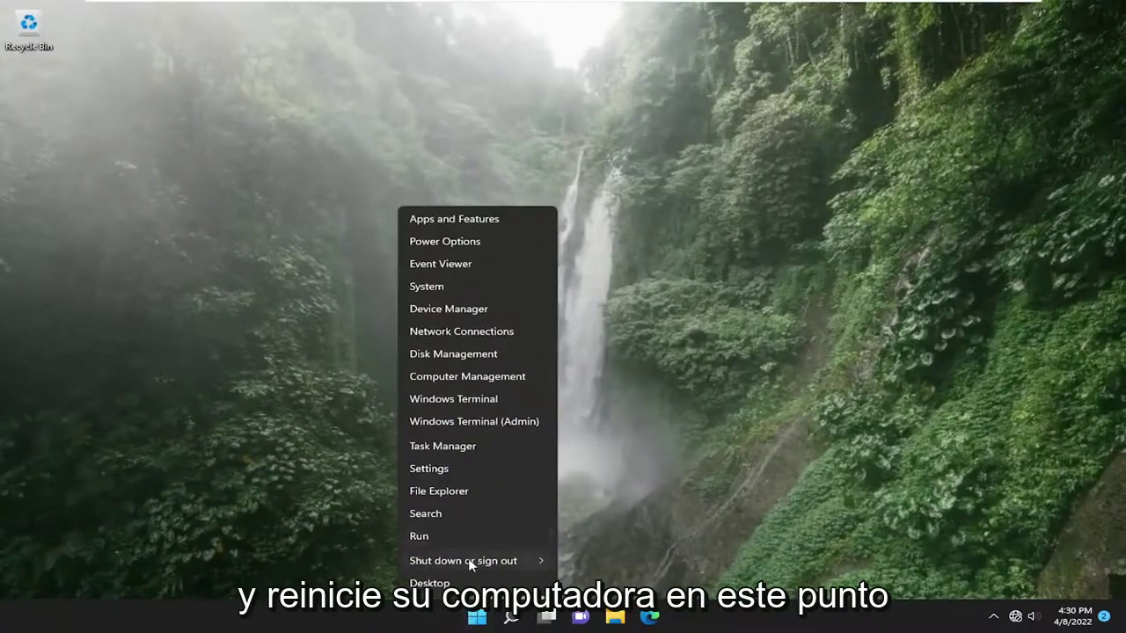
Choose Restart from the Shut down or sign out menu to reboot Windows
mouse_move(464, 561)
left_click(577, 584)
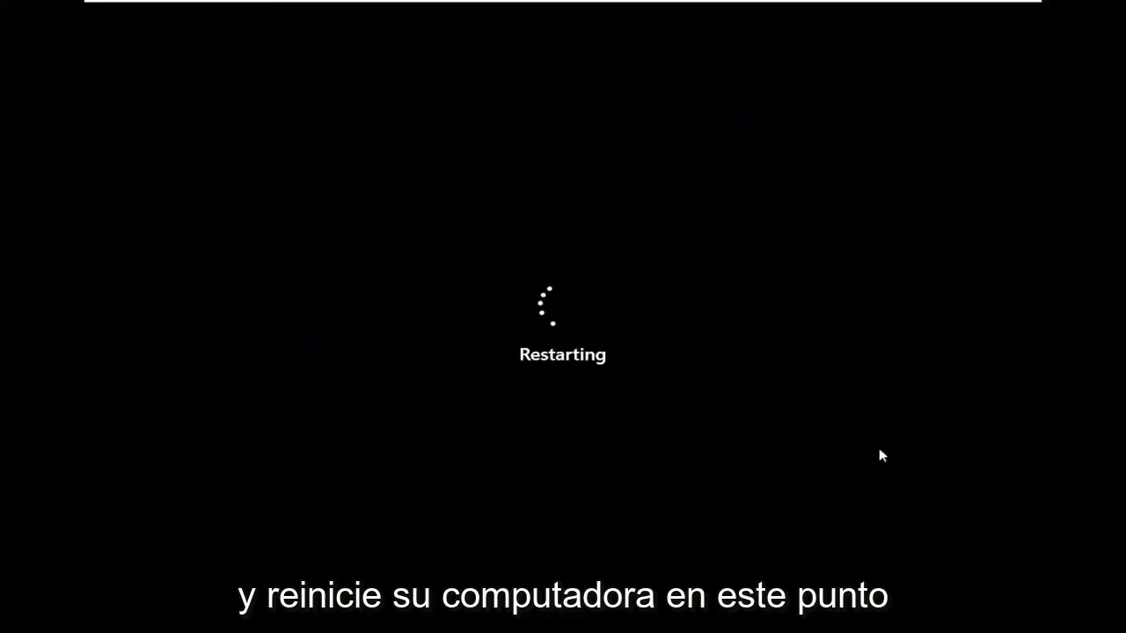